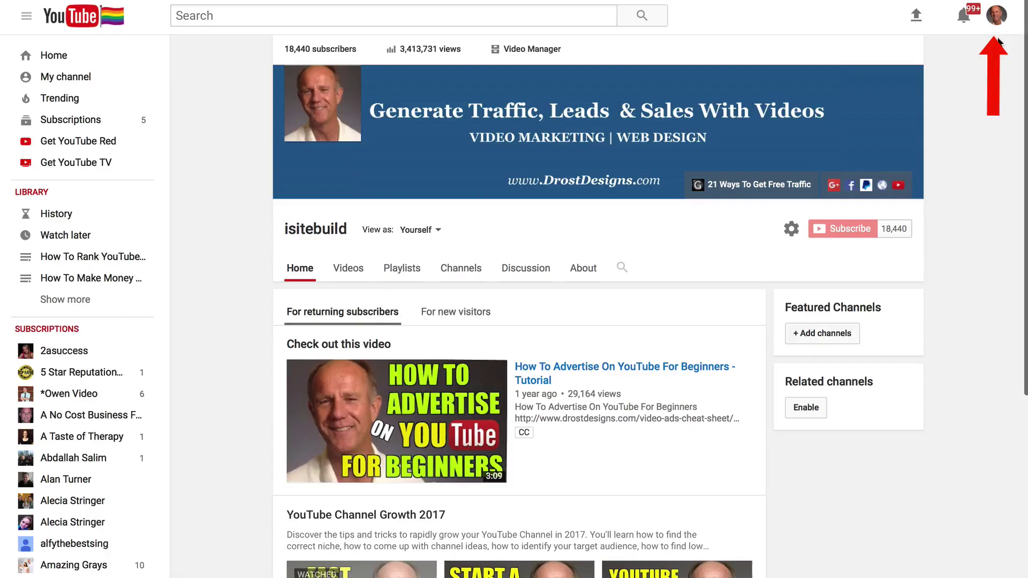
- Sort the Video Manager list by Most viewed and scroll through the ranked uploads
click(537, 51)
click(997, 118)
click(996, 118)
click(991, 117)
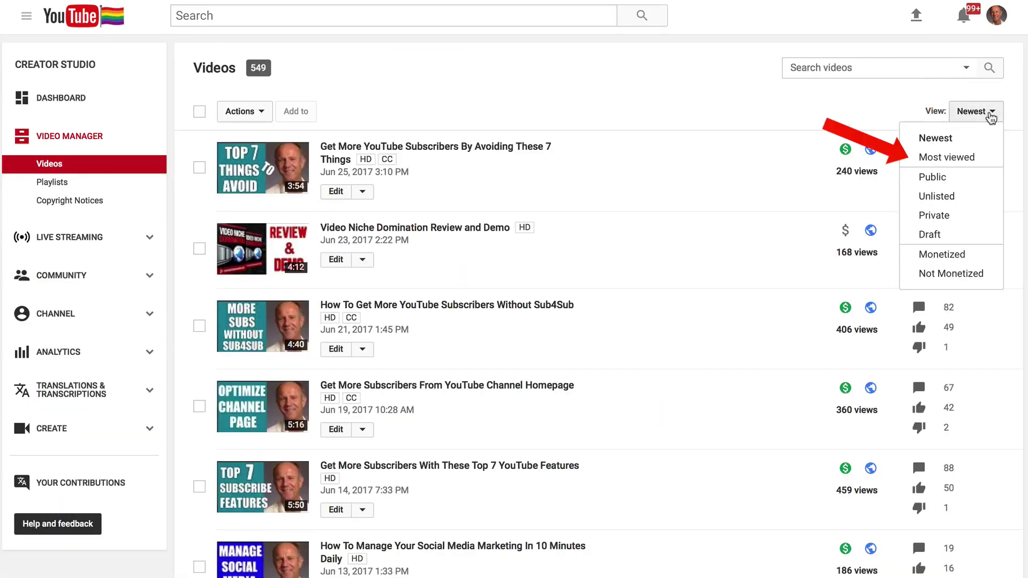
click(956, 158)
scroll(762, 156, down, 5)
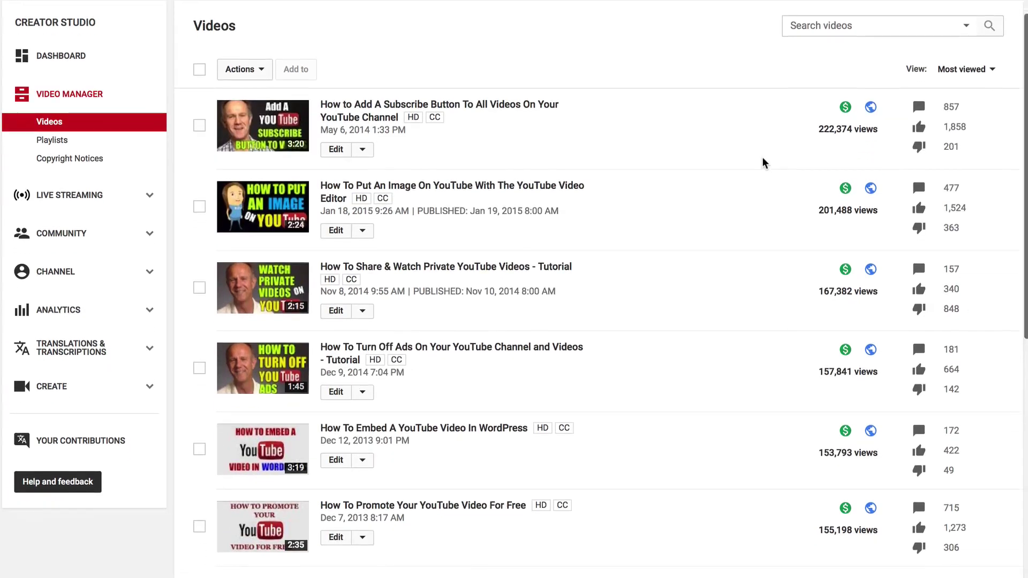
scroll(762, 157, down, 20)
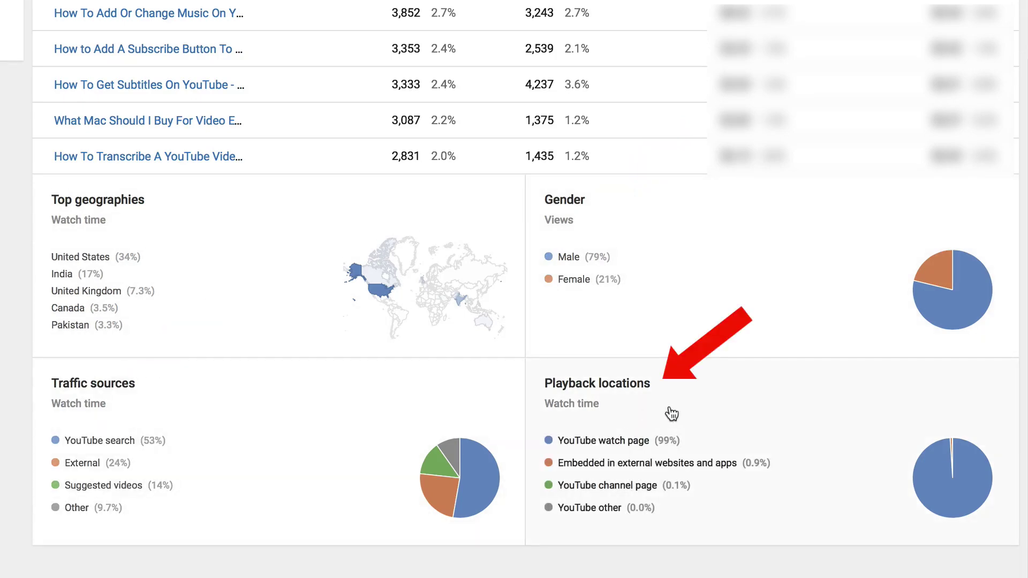
- Search Analytics for 'How To Put An Image On YouTube With The YouTube Video Editor' and select it
mouse_move(303, 384)
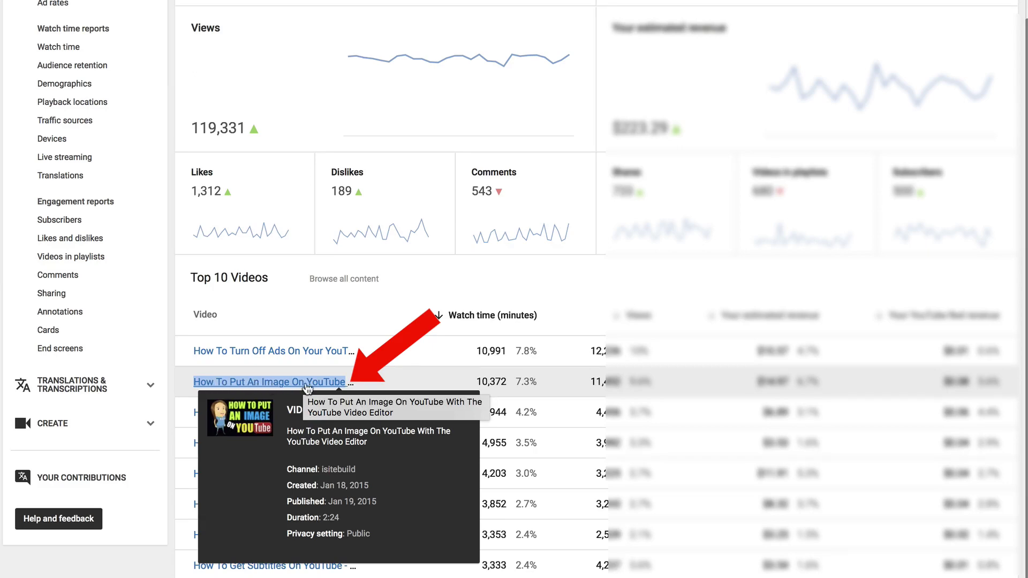
scroll(313, 387, up, 7)
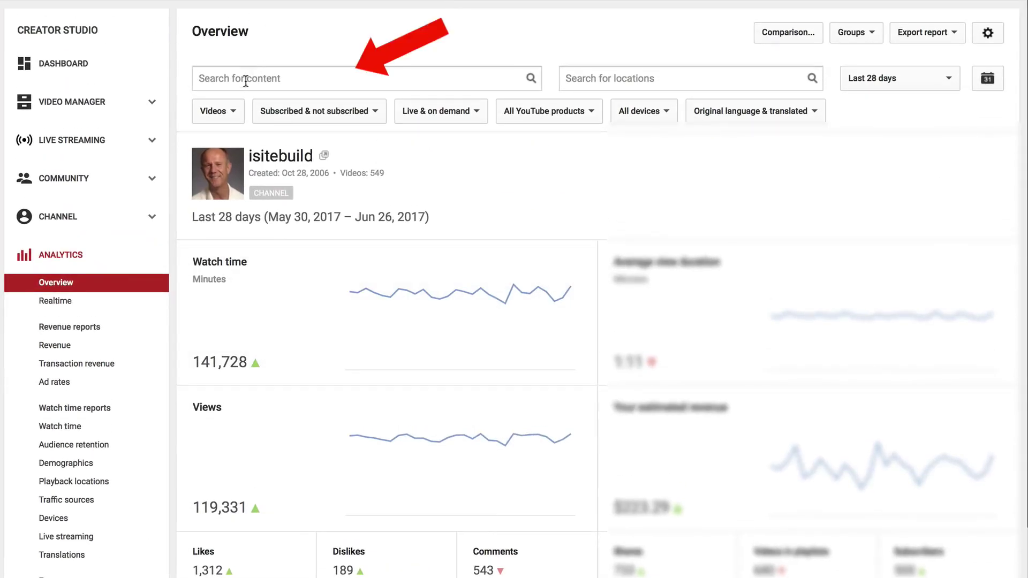
click(221, 80)
click(227, 79)
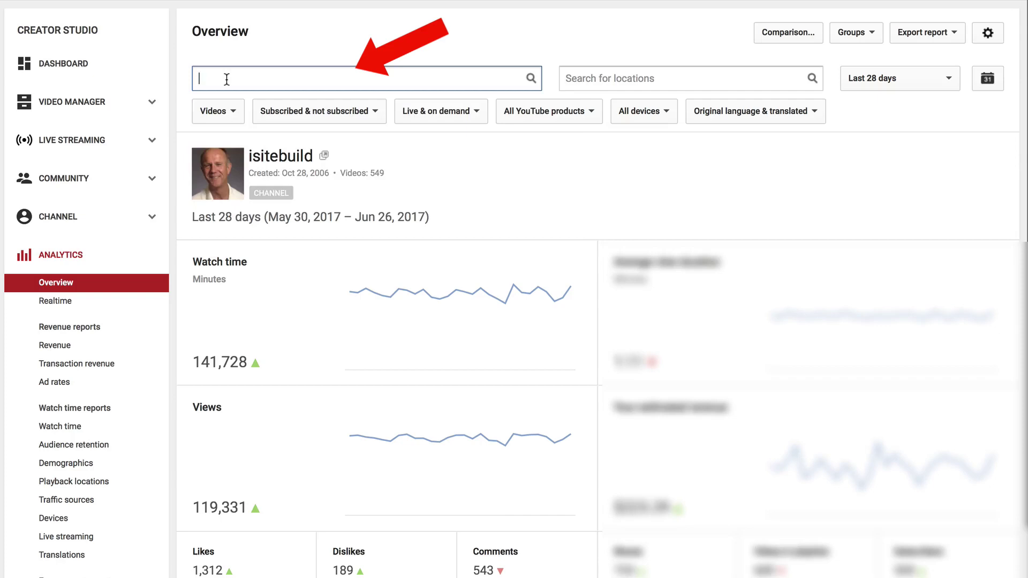
text(How To Put An Image On YouTube)
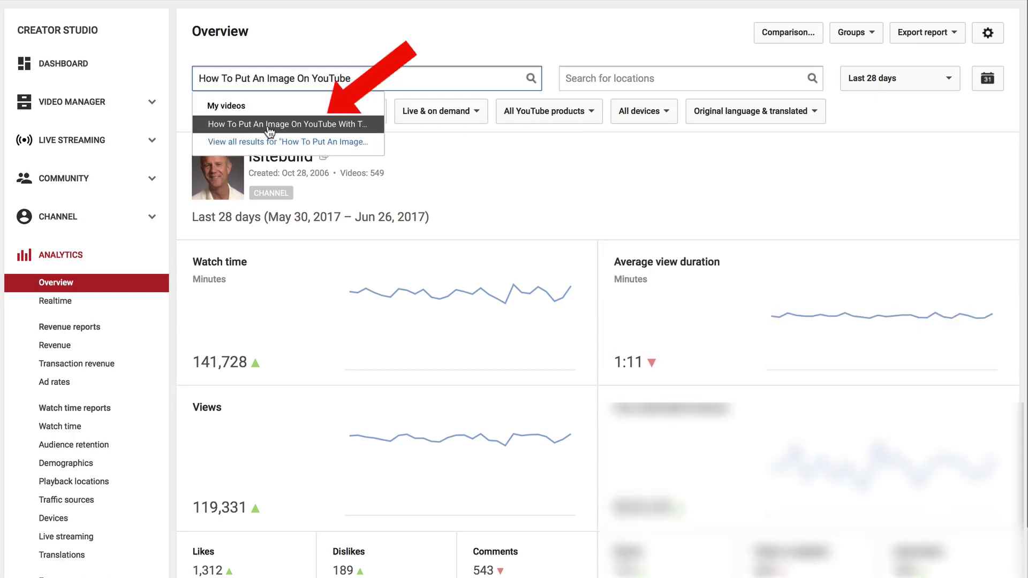
click(272, 125)
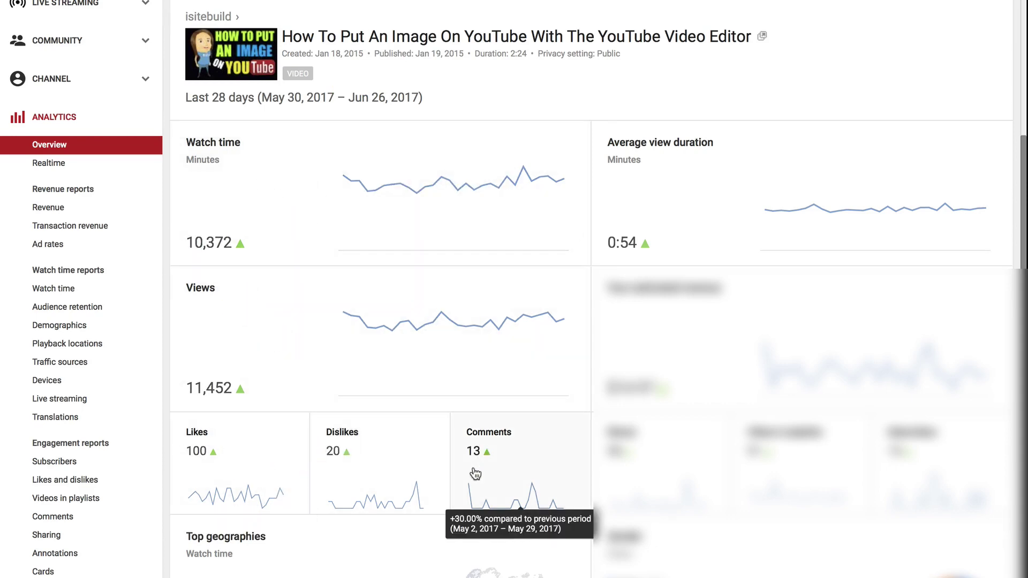
- Open the video's Watch time report and scan the country table
scroll(375, 429, down, 5)
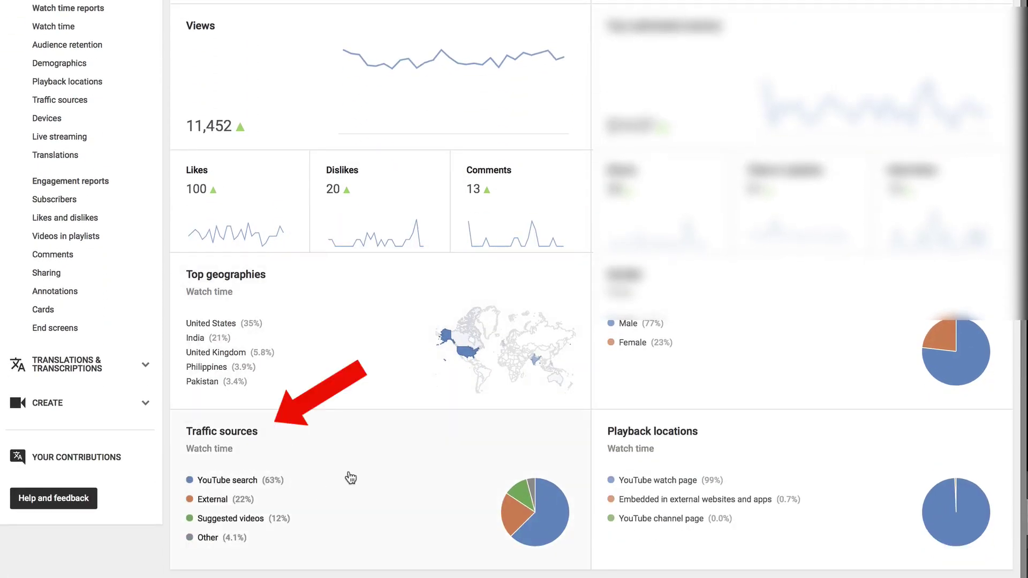
click(56, 30)
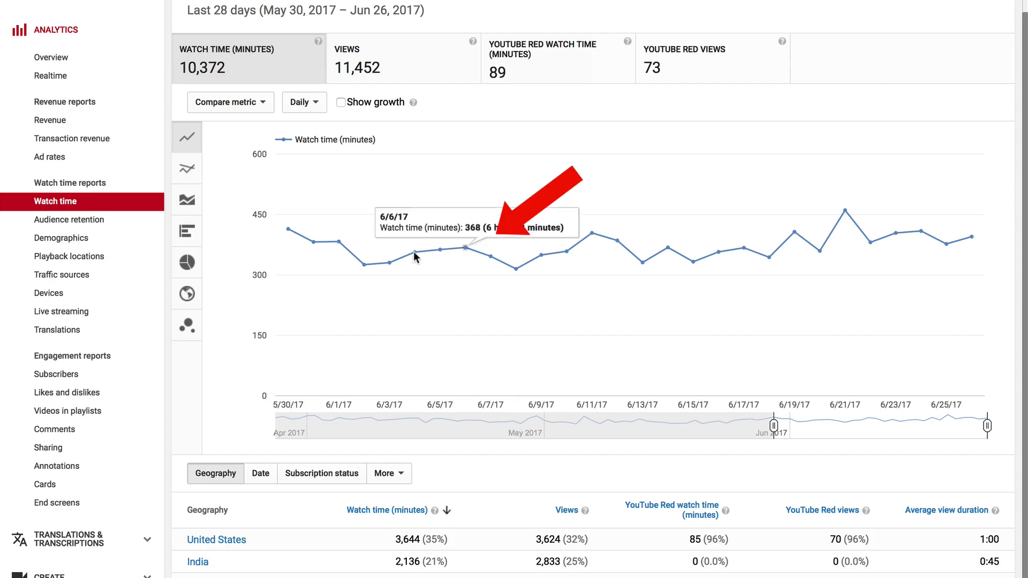
scroll(658, 207, down, 5)
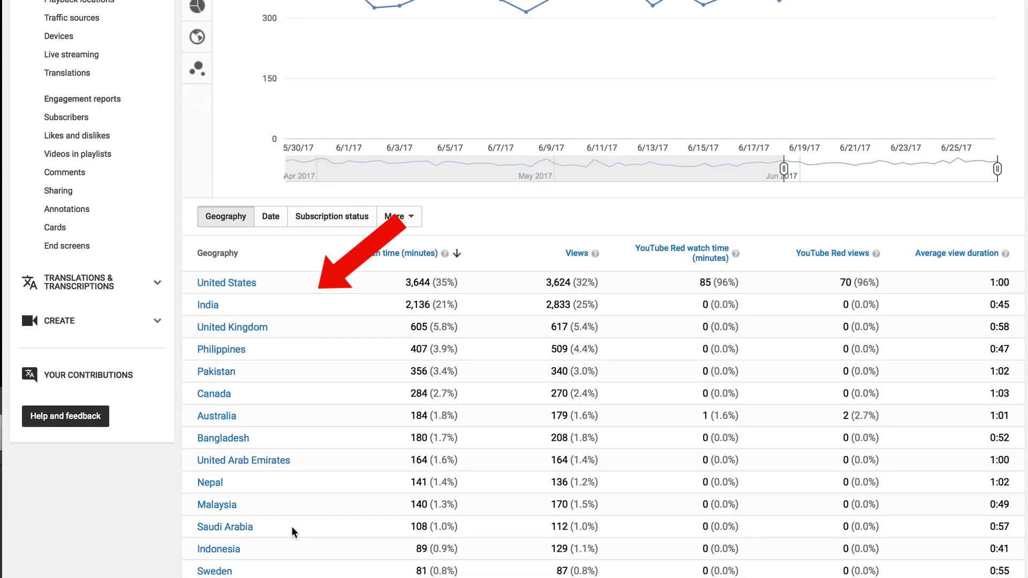
scroll(75, 129, up, 3)
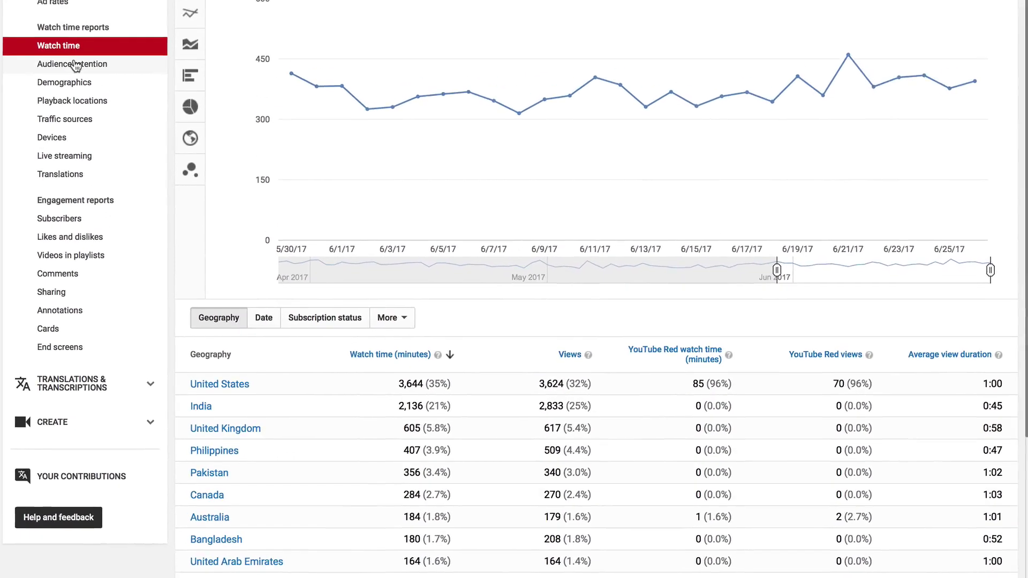
- Check the video's absolute and relative audience retention, then its demographics and traffic sources
click(68, 134)
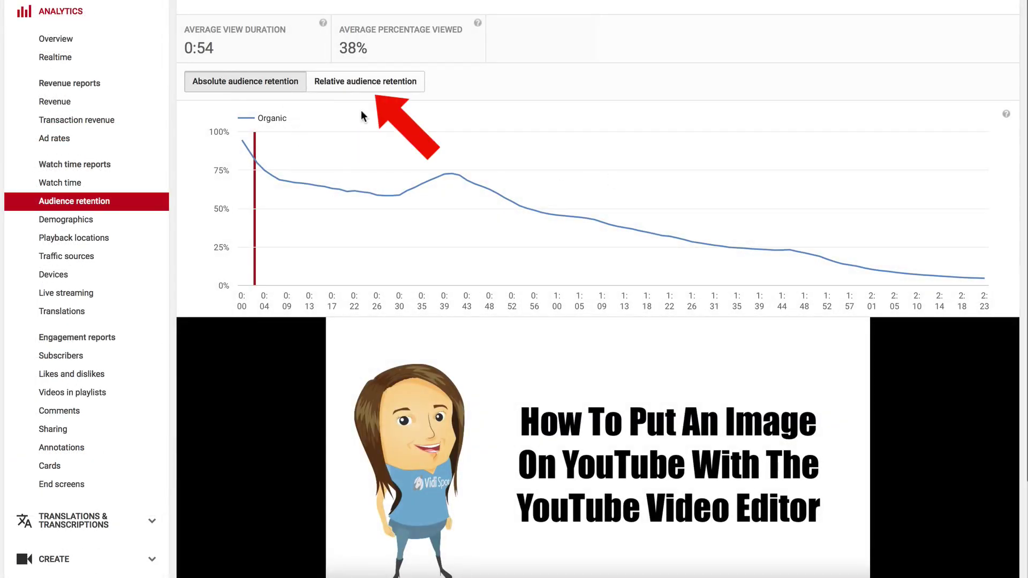
click(349, 85)
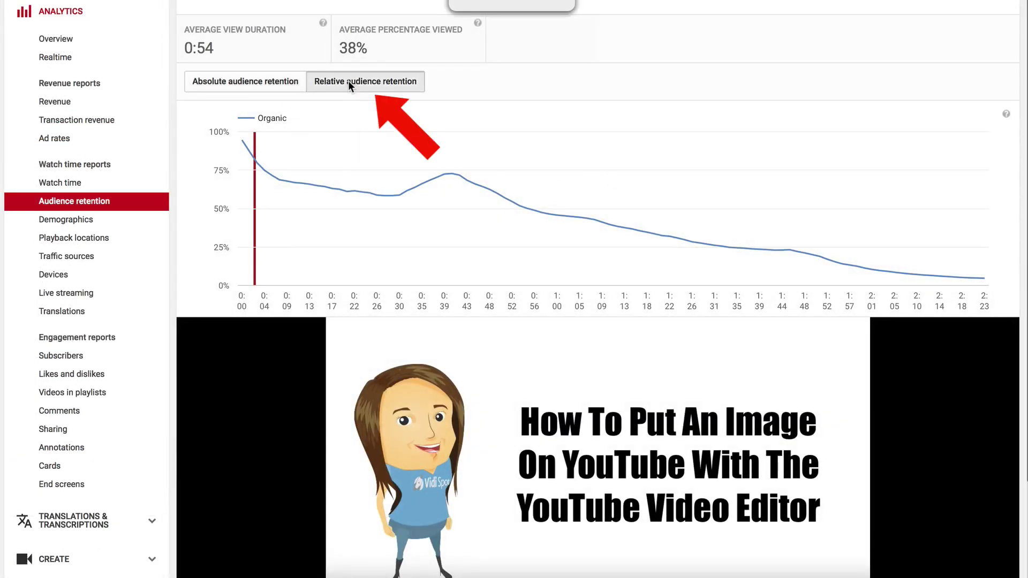
click(66, 220)
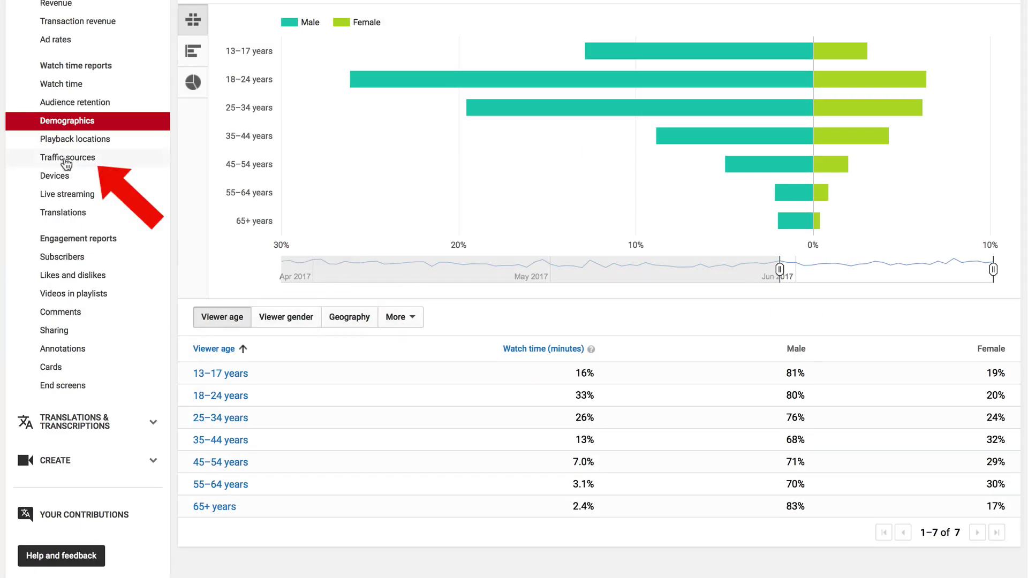
click(66, 160)
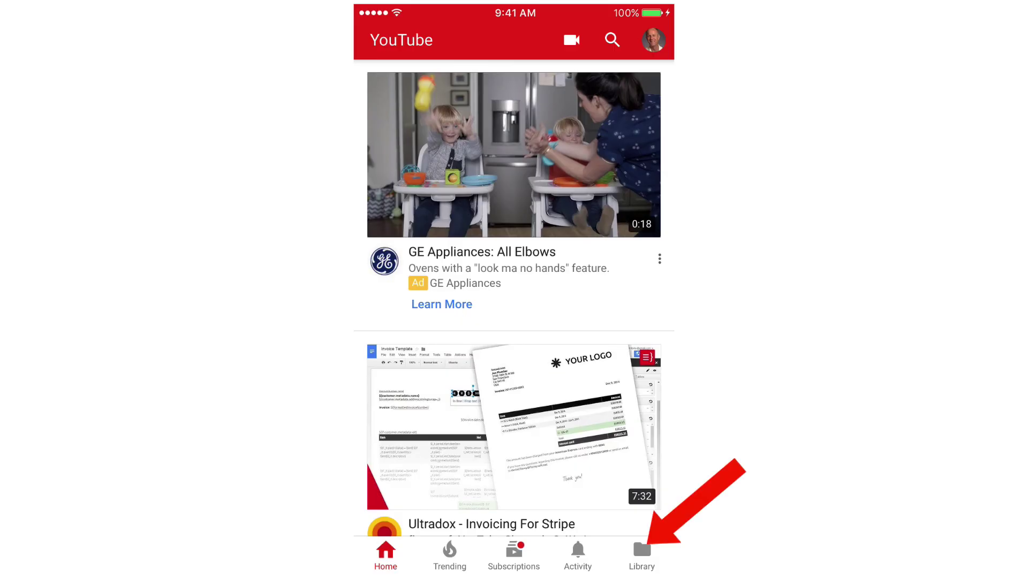
- In the mobile app, sort Library > Videos by Most popular and scroll the list
click(642, 557)
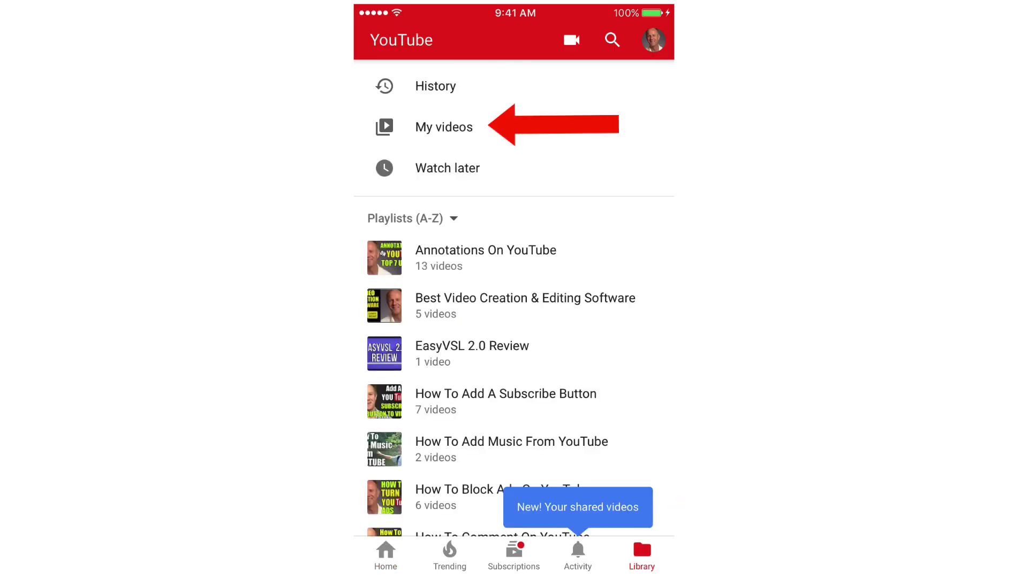
click(444, 127)
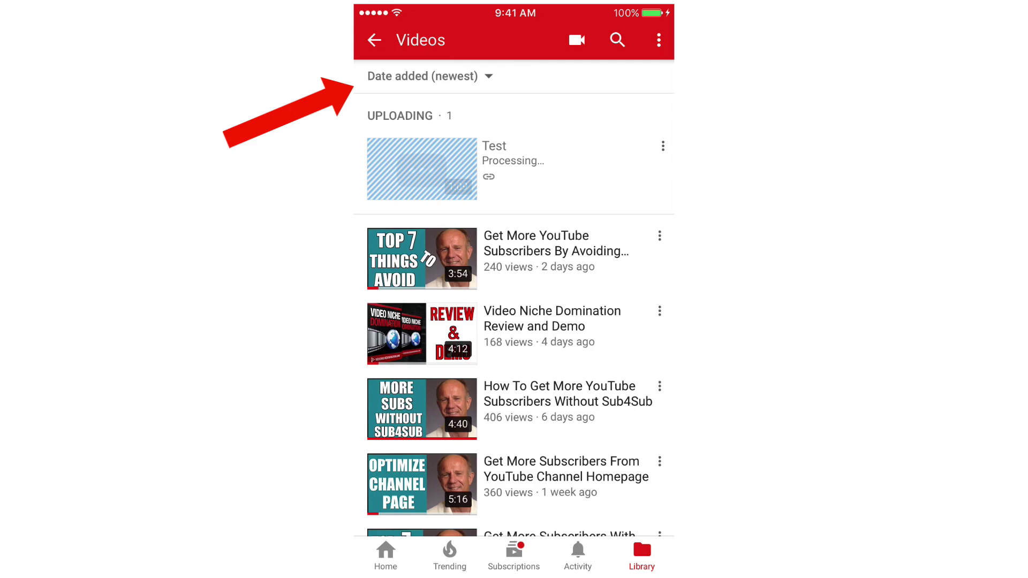
click(428, 76)
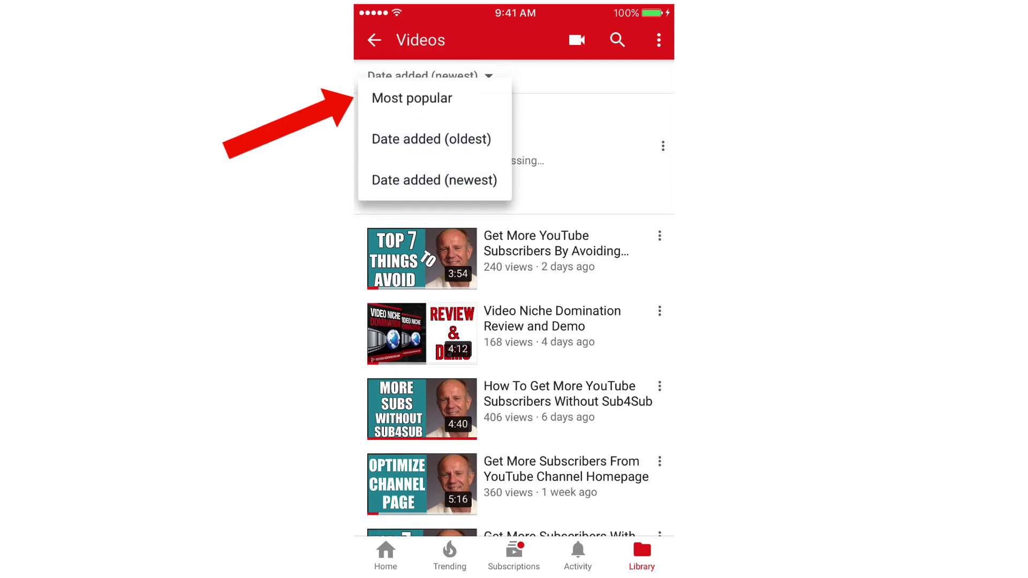
click(412, 98)
scroll(514, 279, down, 10)
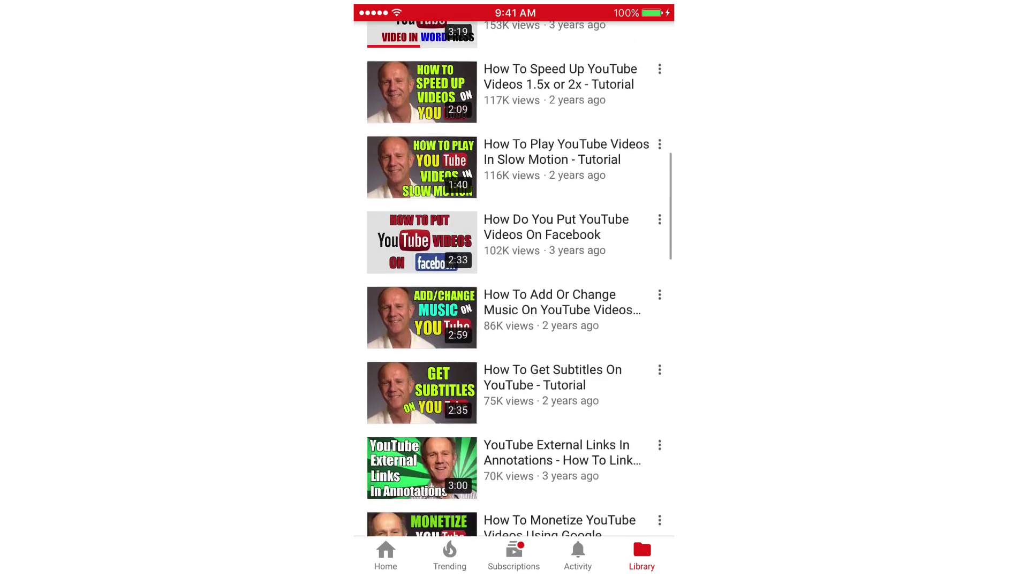
scroll(514, 279, up, 10)
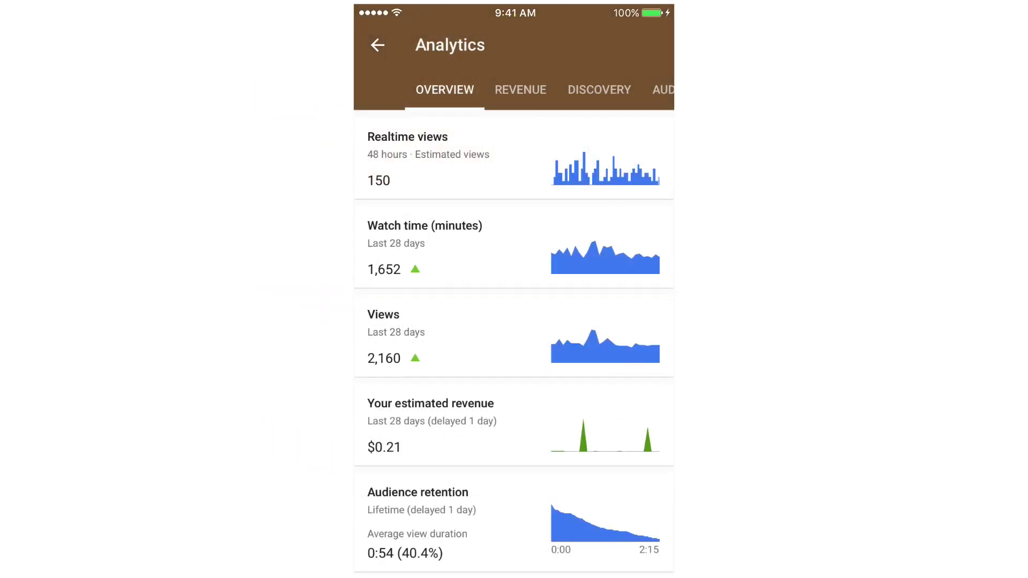
- Scroll the Discovery analytics down to Top YouTube search terms and Top videos suggesting this video
scroll(514, 342, down, 4)
scroll(514, 343, down, 3)
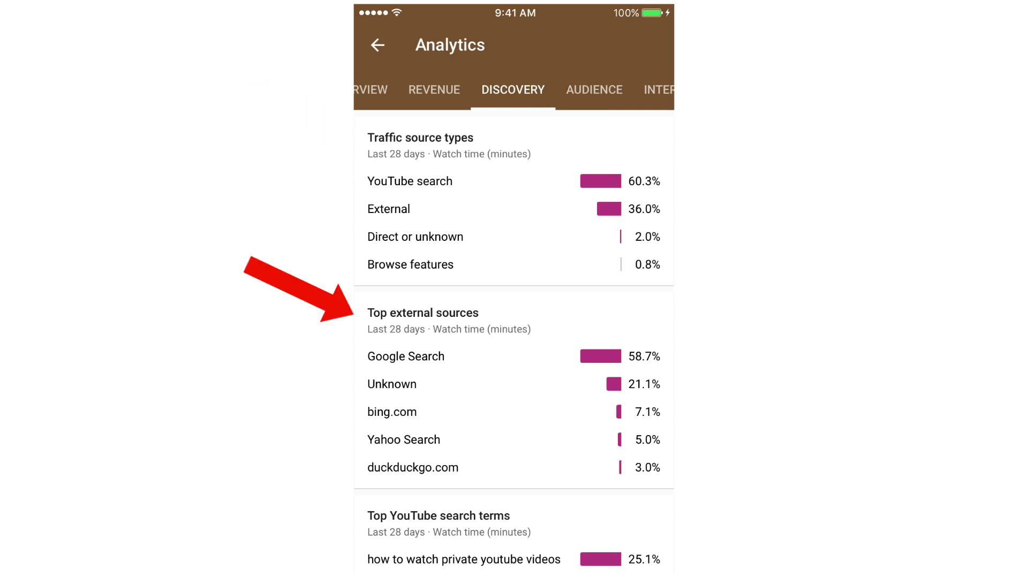
scroll(513, 343, down, 4)
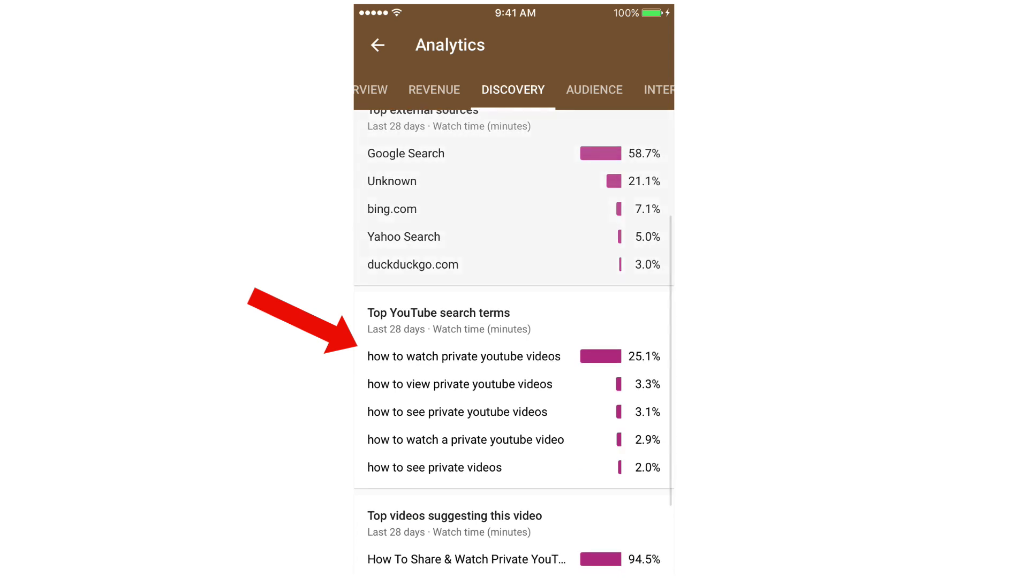
scroll(512, 343, down, 3)
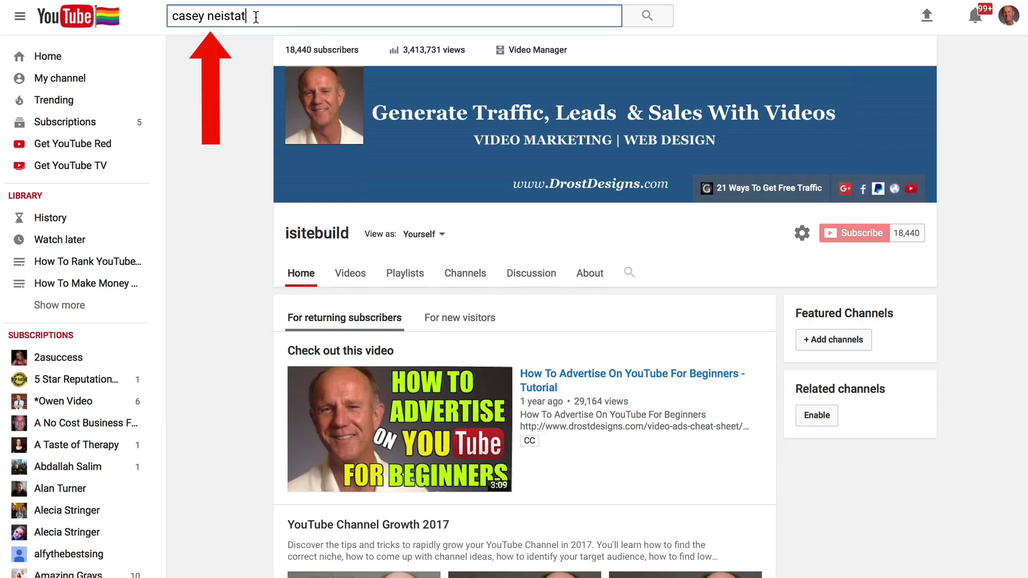
- Replace the search text with the creator's channel name and open that channel
drag(252, 16, 173, 16)
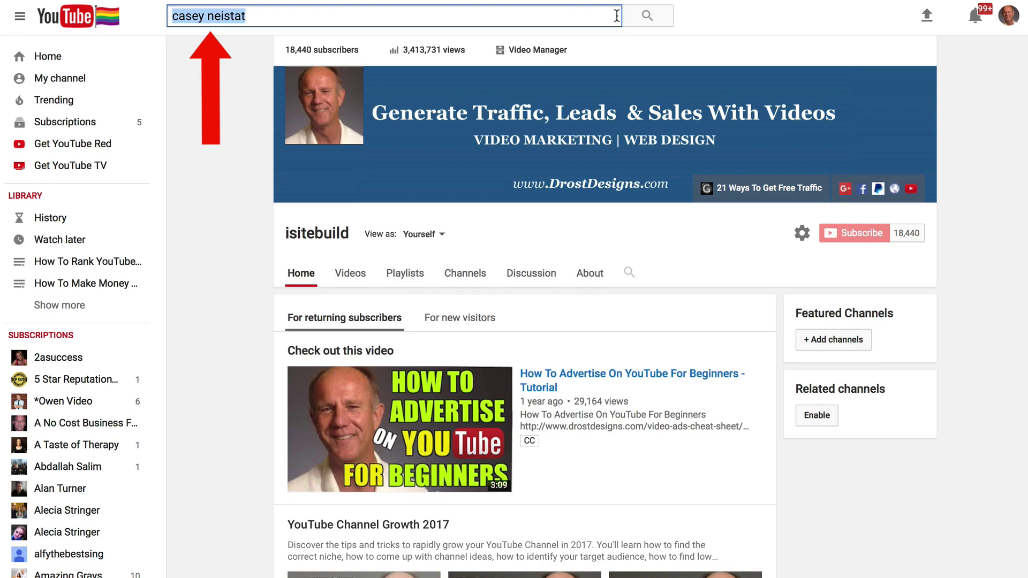
click(647, 16)
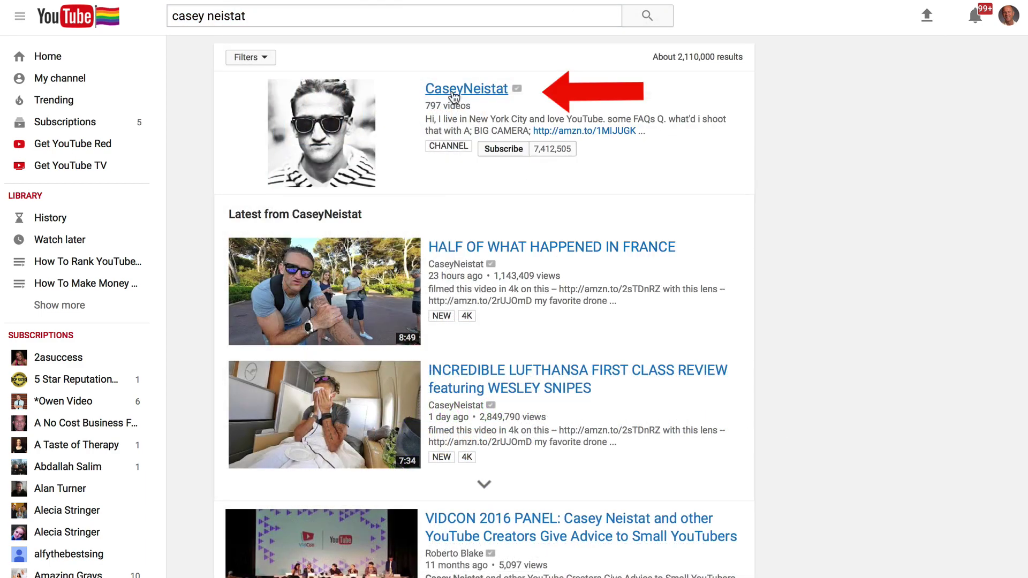
click(454, 95)
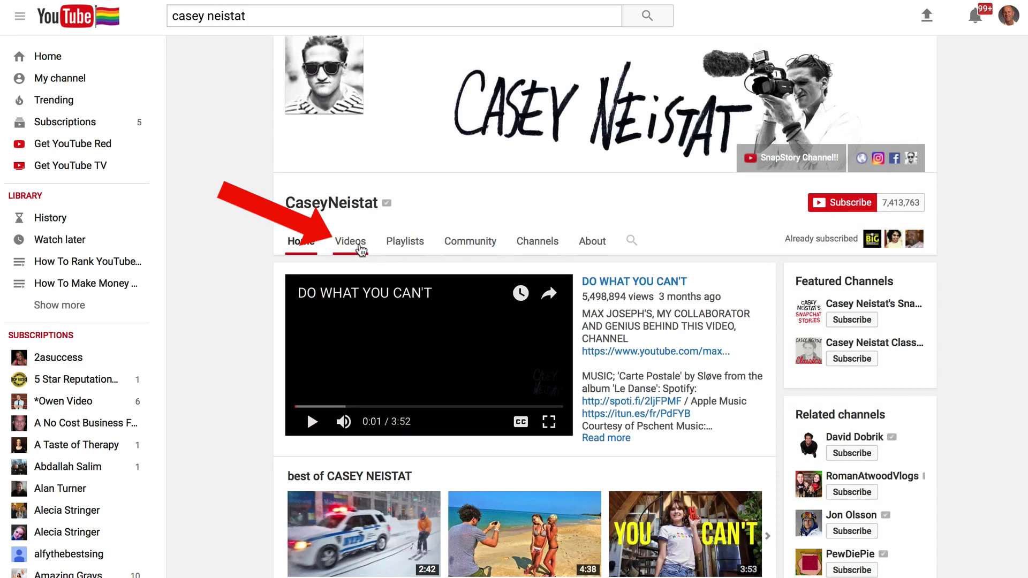
- Sort the channel's Videos tab by Most popular and scroll the results
click(359, 246)
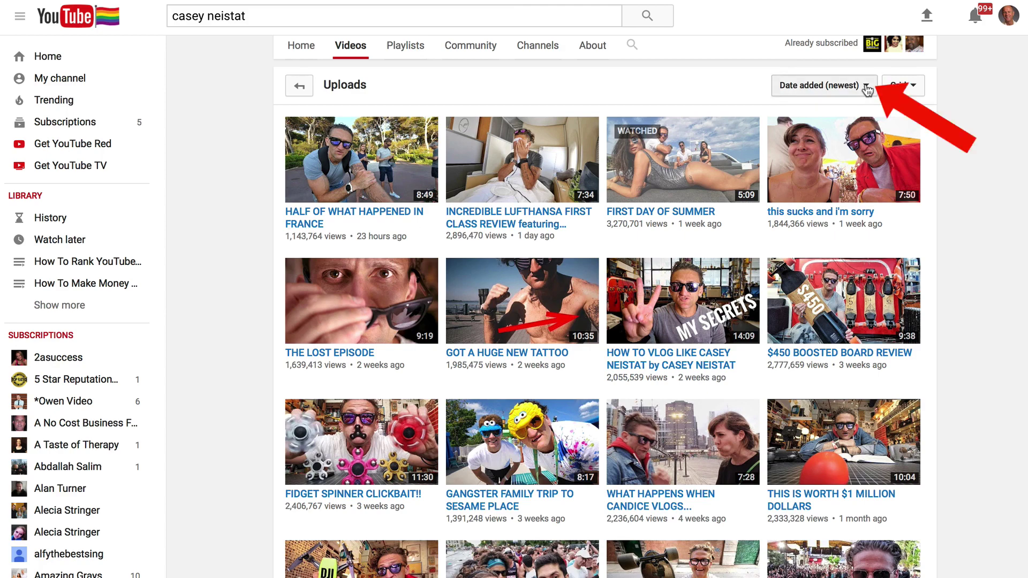
click(867, 88)
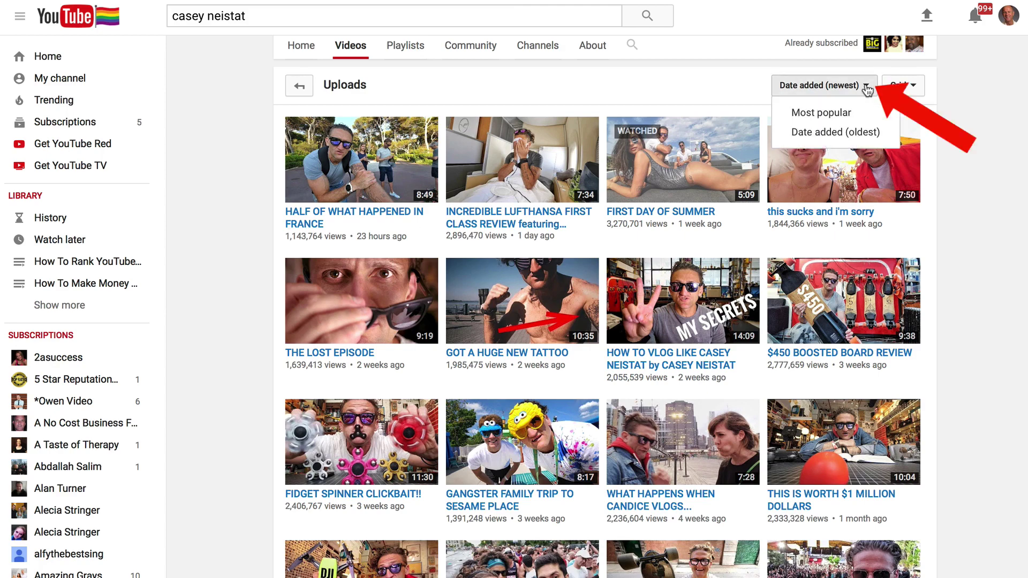
click(815, 114)
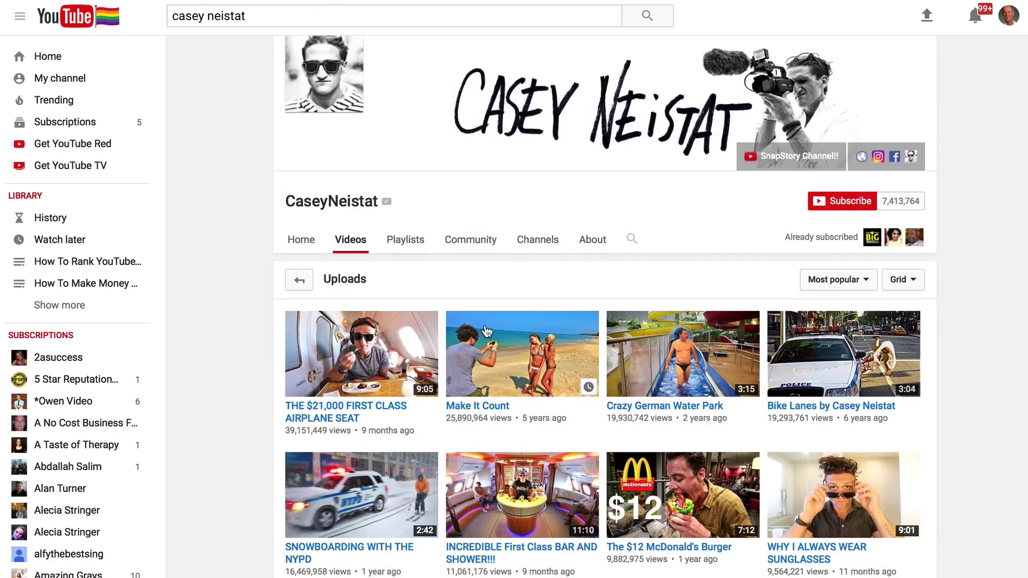
scroll(487, 332, down, 10)
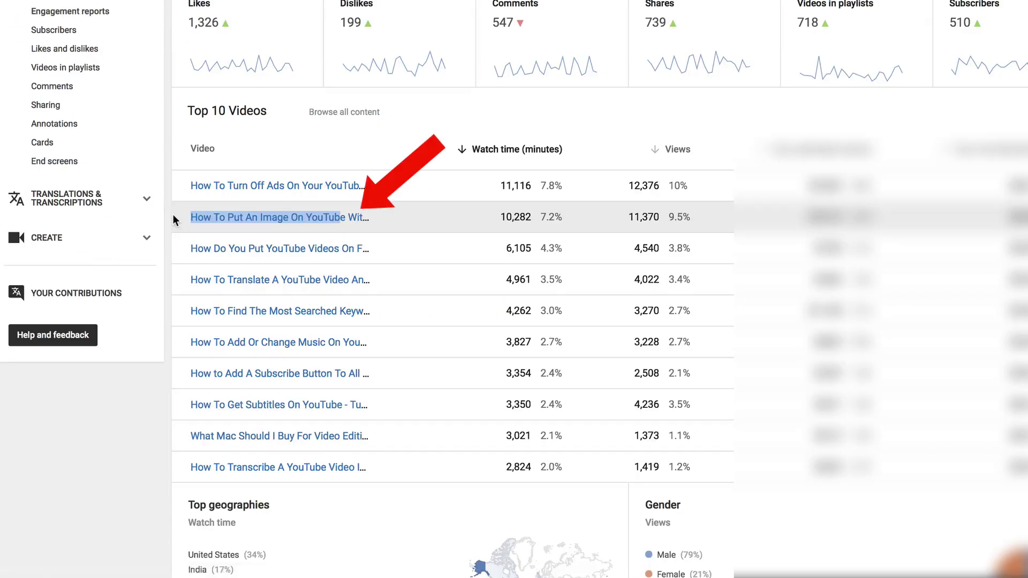
- Filter Analytics to the image-on-YouTube video and list its YouTube search terms, led by 'how to add pictures to youtube videos'
drag(172, 214, 335, 214)
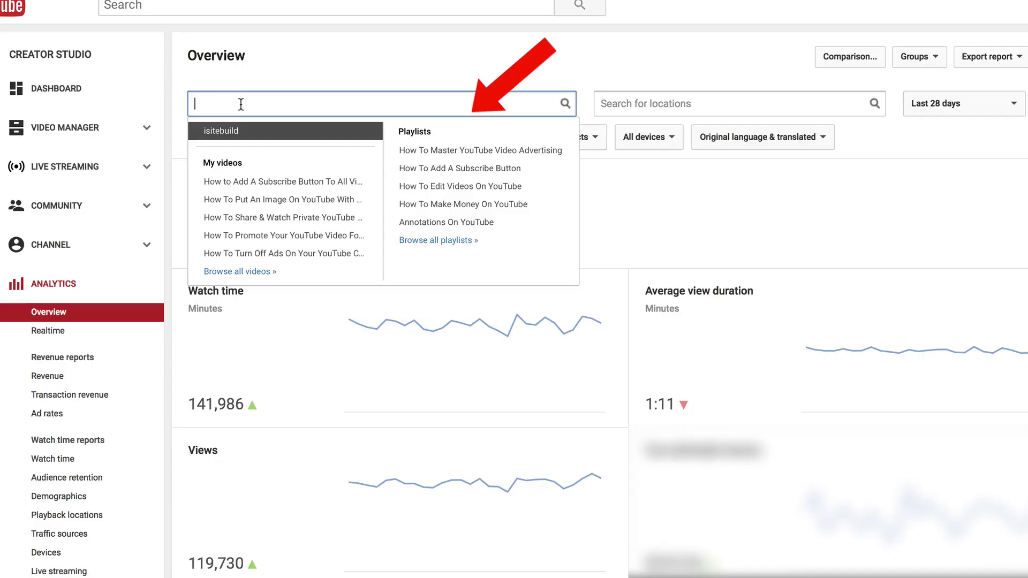
text(How To Put An Image On YouTube)
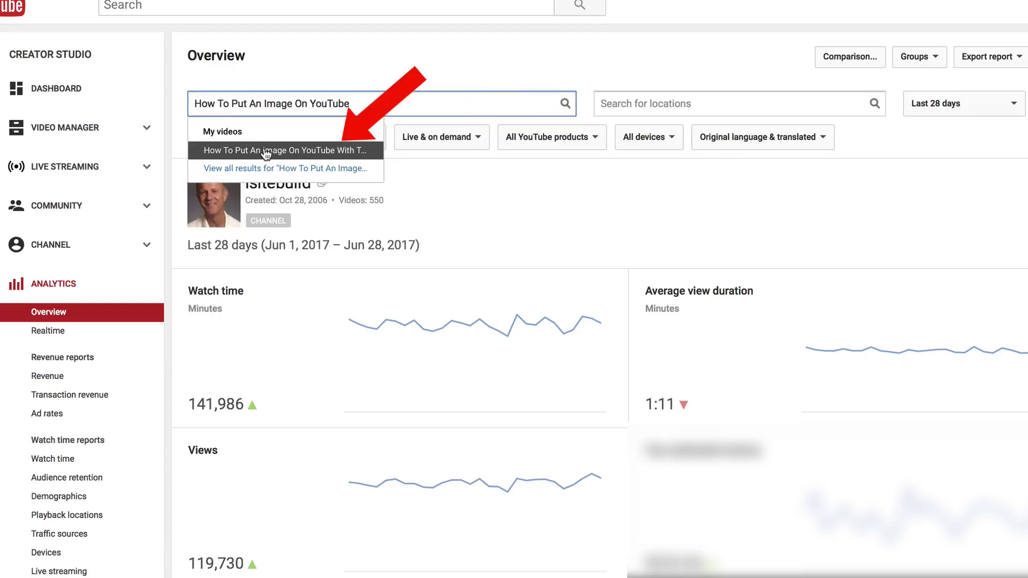
click(263, 148)
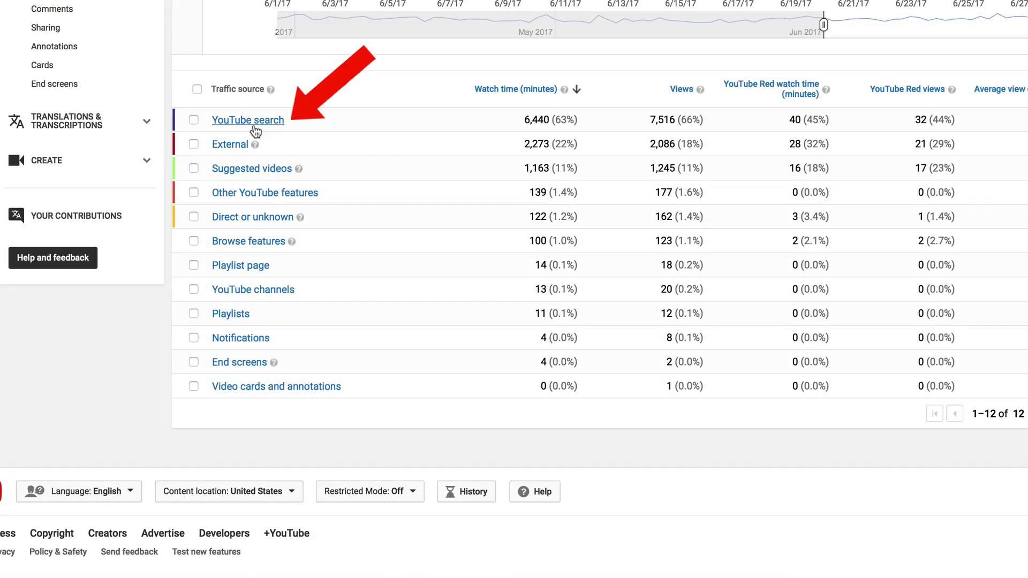
click(255, 127)
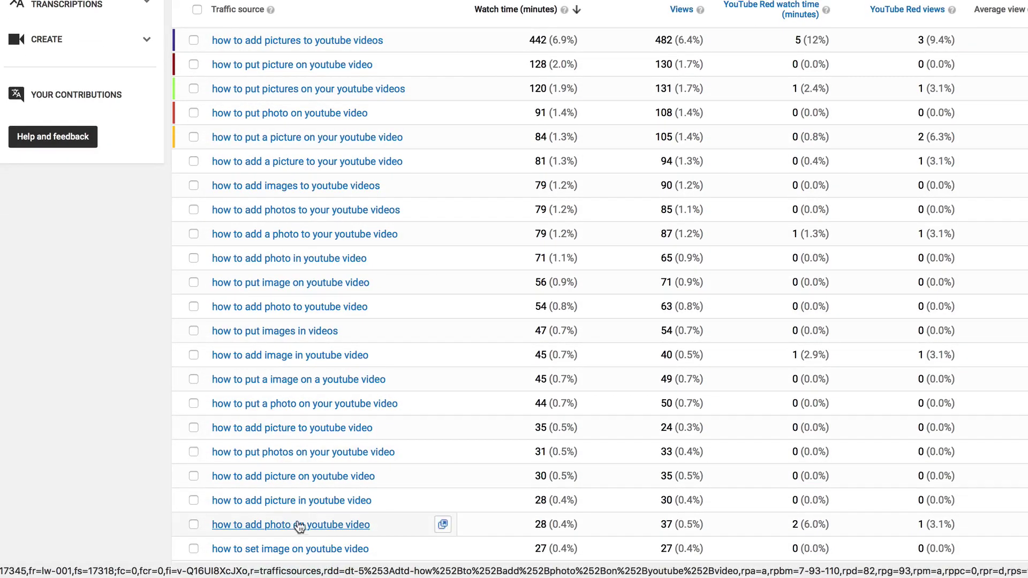
scroll(308, 316, down, 5)
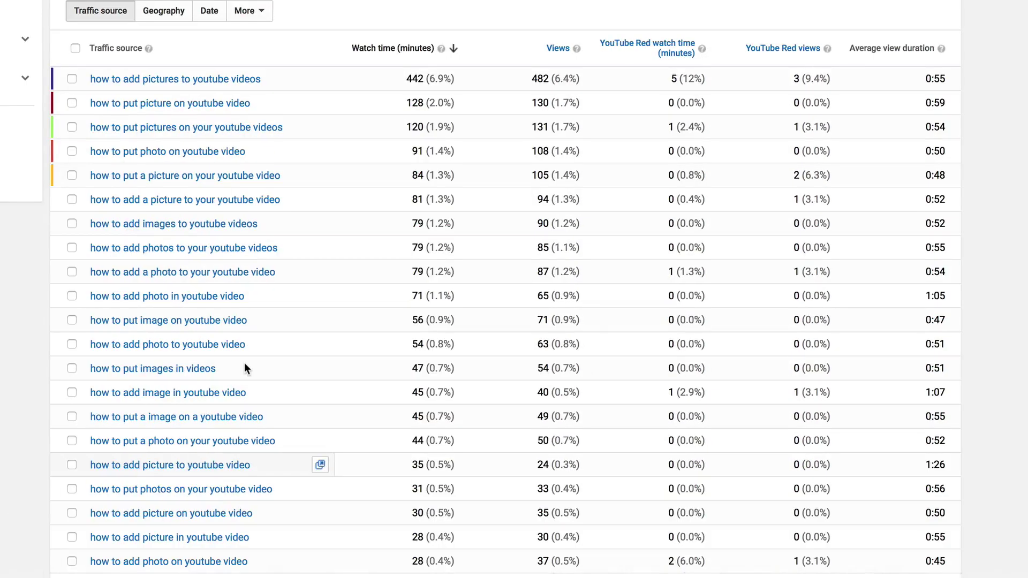
scroll(245, 363, down, 4)
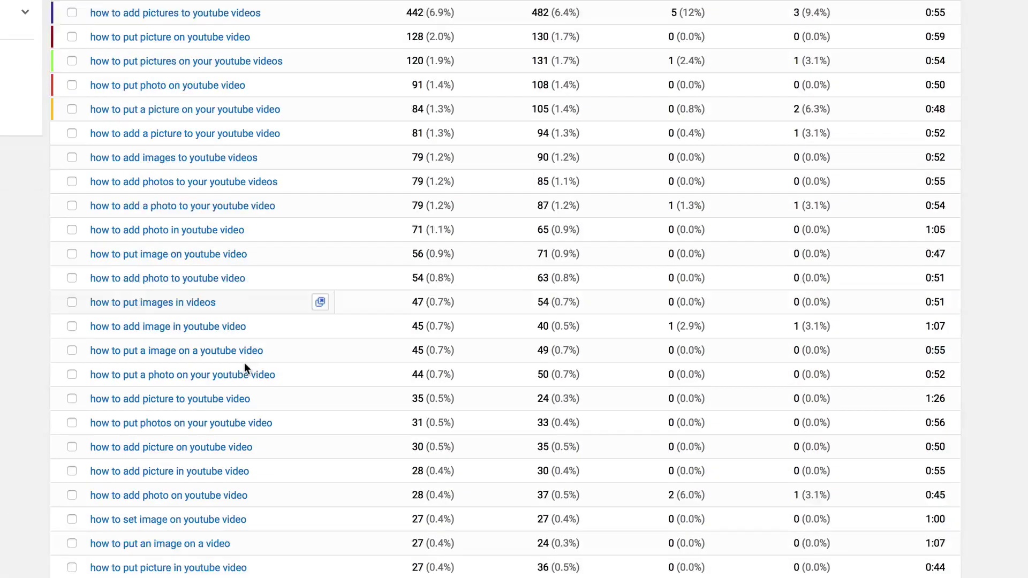